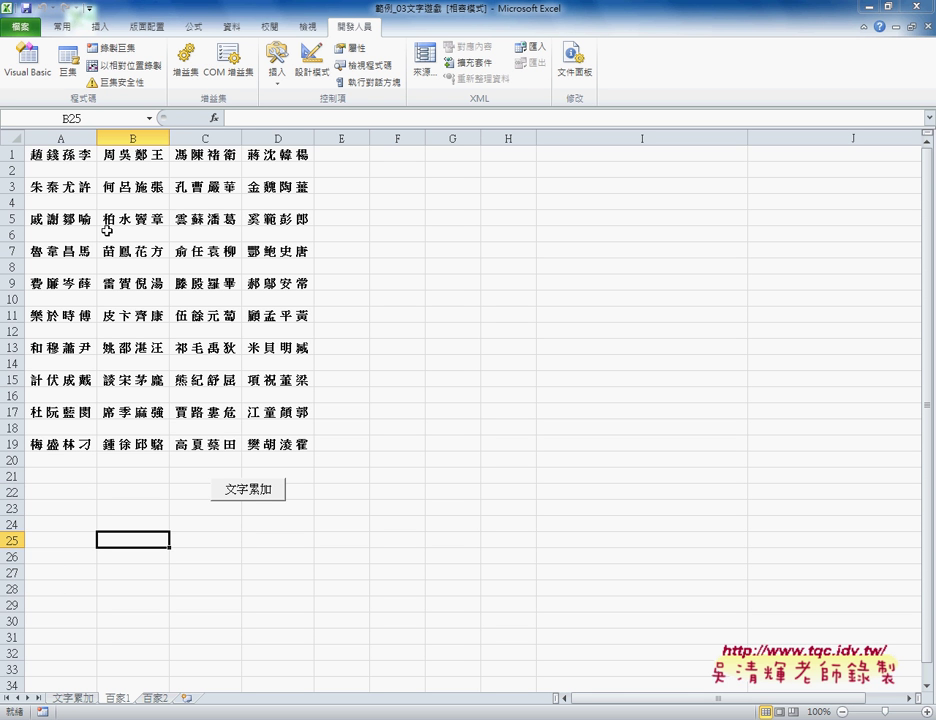
# - Delete empty row 2 of the 百家1 sheet, then undo the deletion
pyautogui.click(9, 170)
pyautogui.rightClick(56, 169)
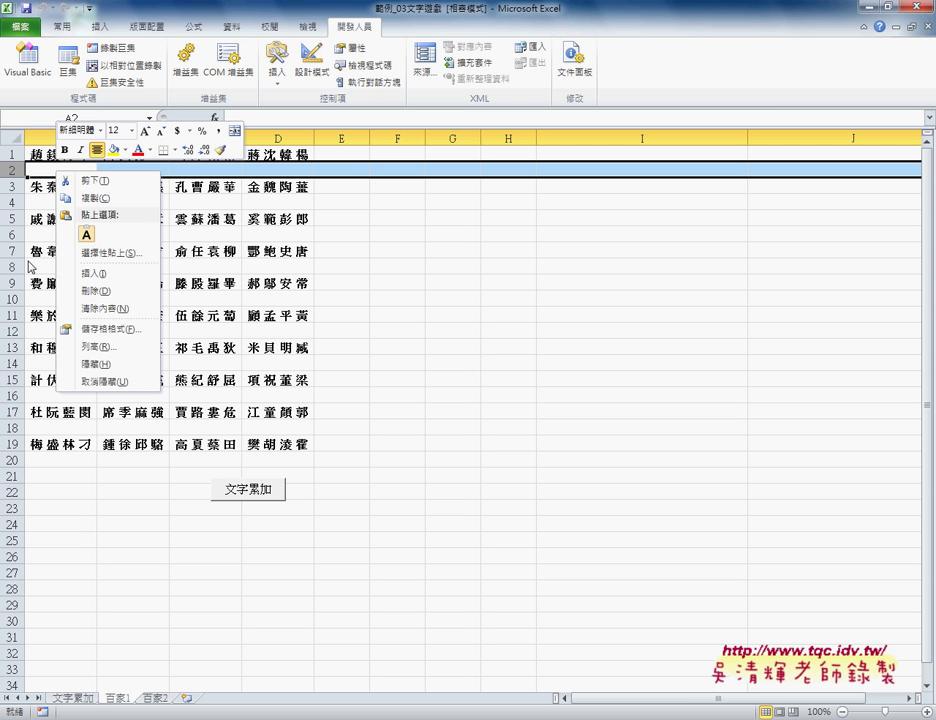
pyautogui.click(100, 290)
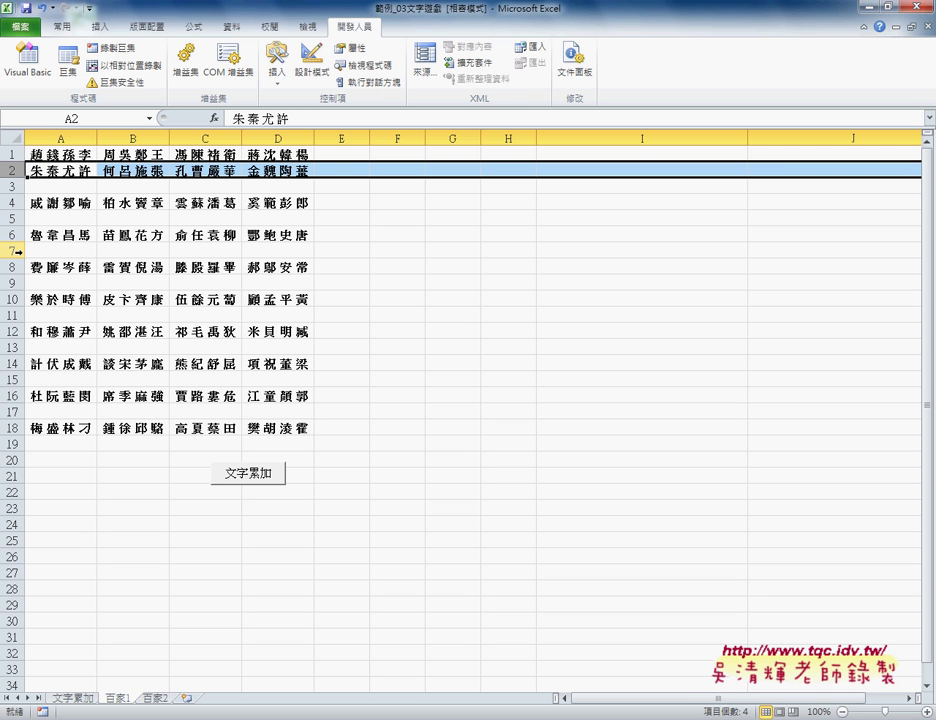
pyautogui.hotkey('ctrl', 'shift', '+')
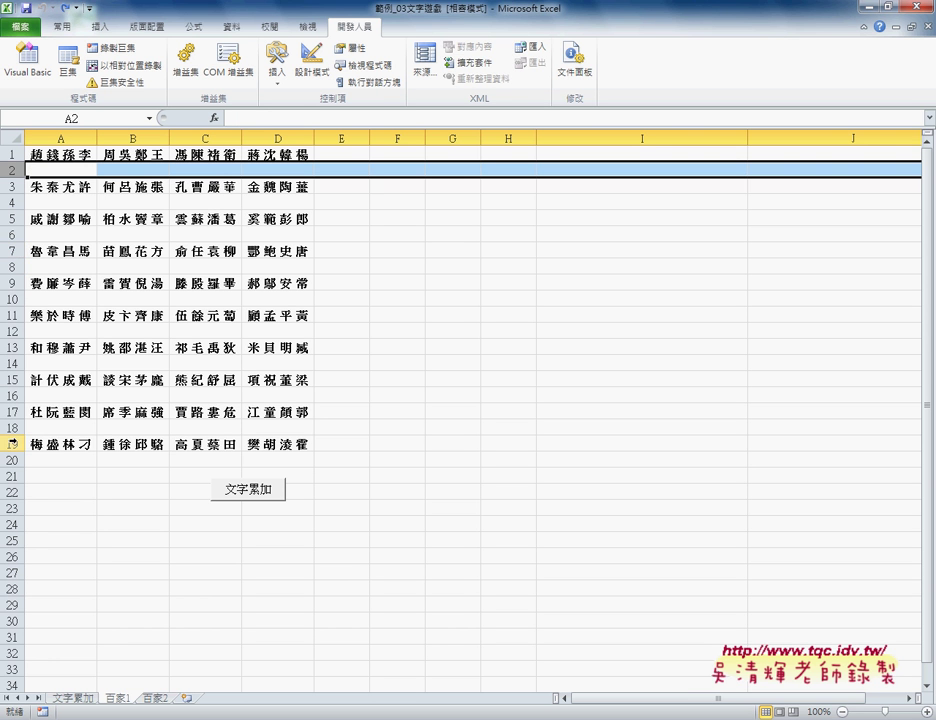
# - Delete empty rows 18 and 16, then undo both deletions
pyautogui.click(12, 427)
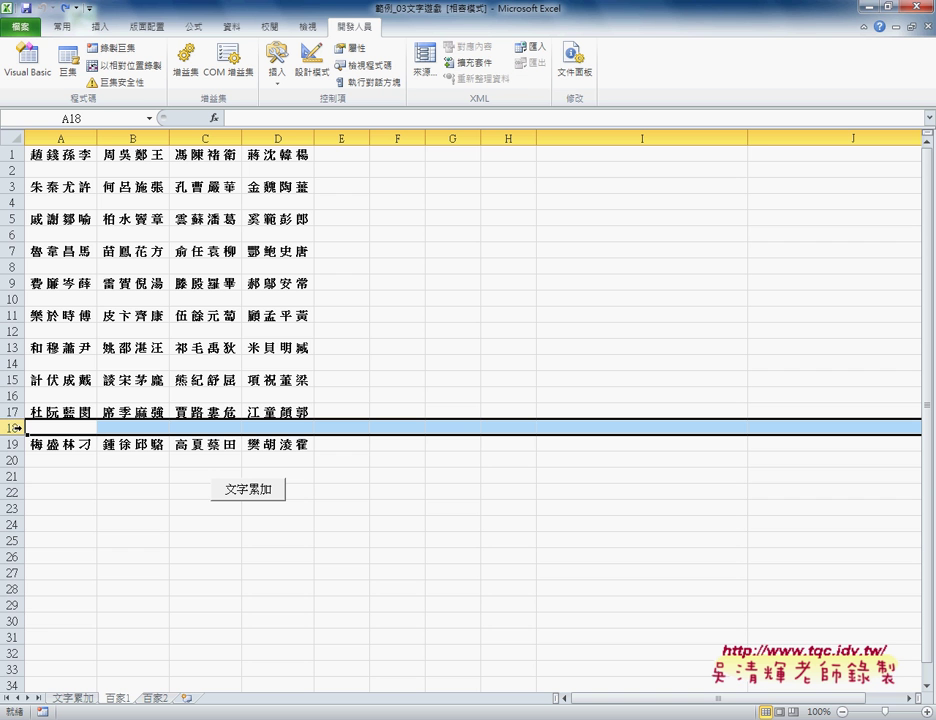
pyautogui.rightClick(43, 428)
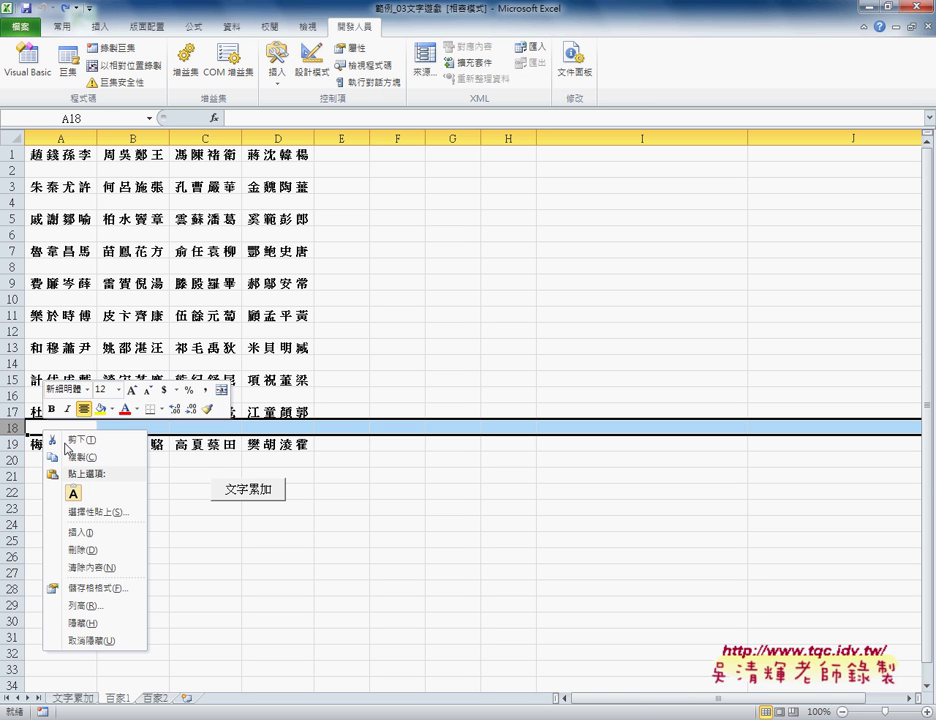
pyautogui.click(99, 551)
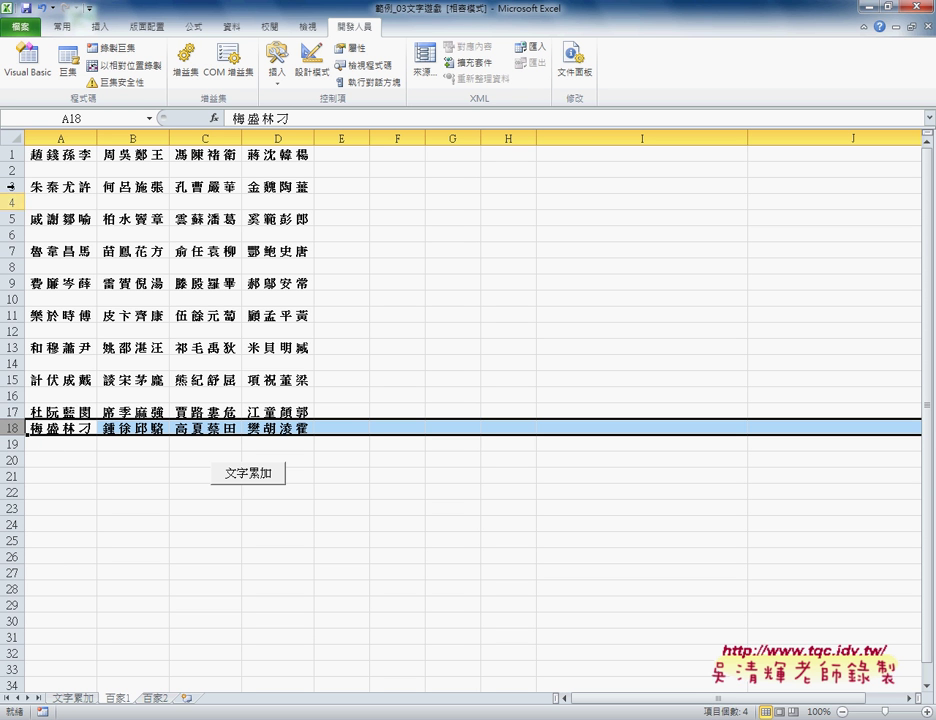
pyautogui.click(16, 396)
pyautogui.rightClick(16, 396)
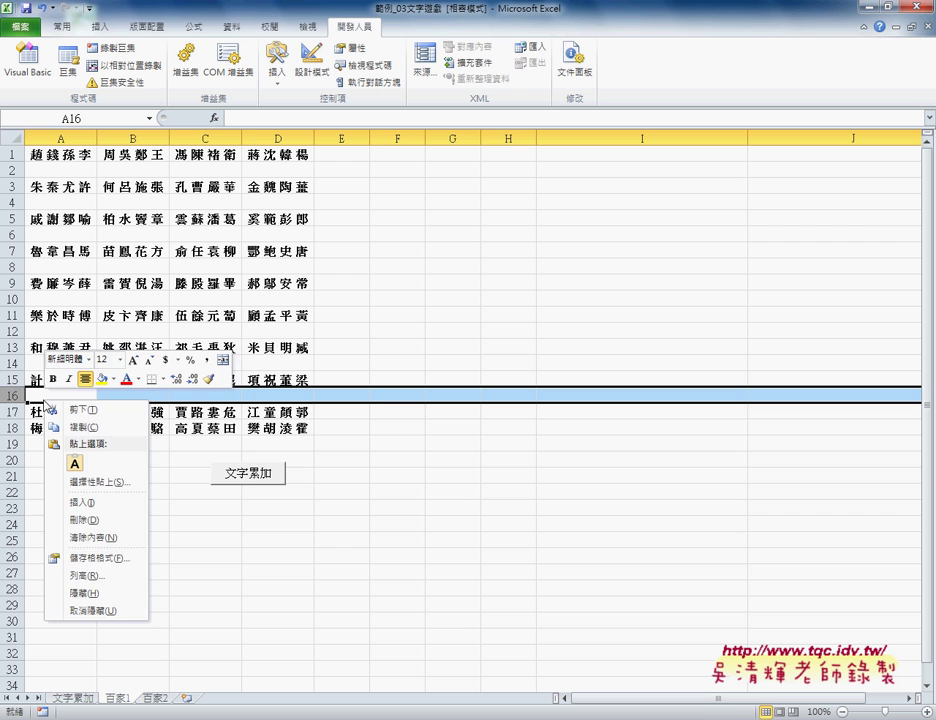
pyautogui.click(92, 518)
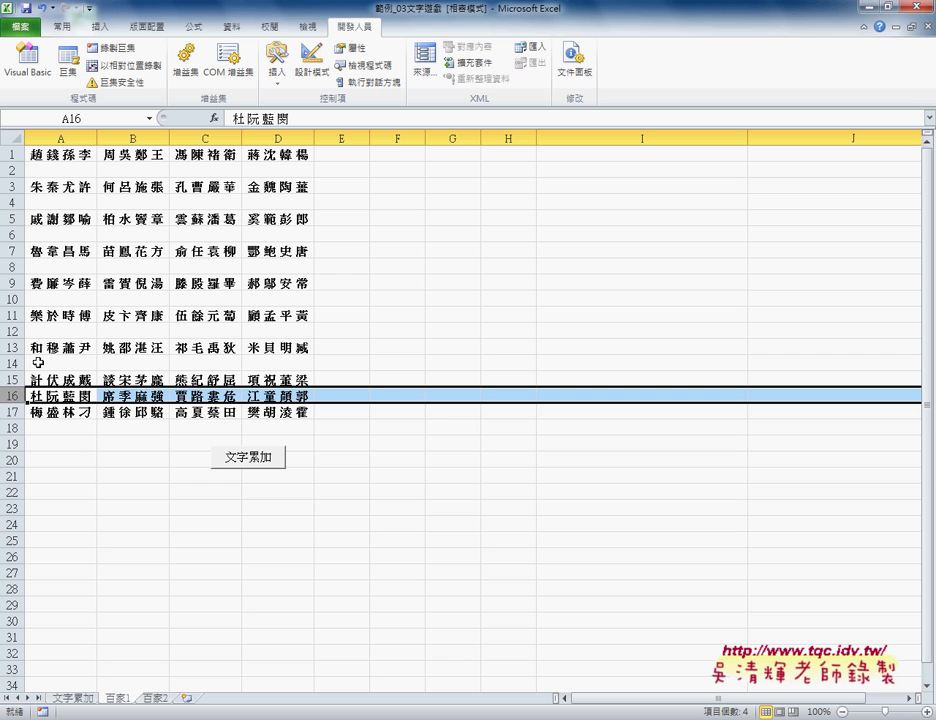
pyautogui.hotkey('ctrl', 'shift', '=')
pyautogui.press('Down')
pyautogui.press('Down')
pyautogui.hotkey('shift', 'space')
pyautogui.hotkey('ctrl', 'shift', '=')
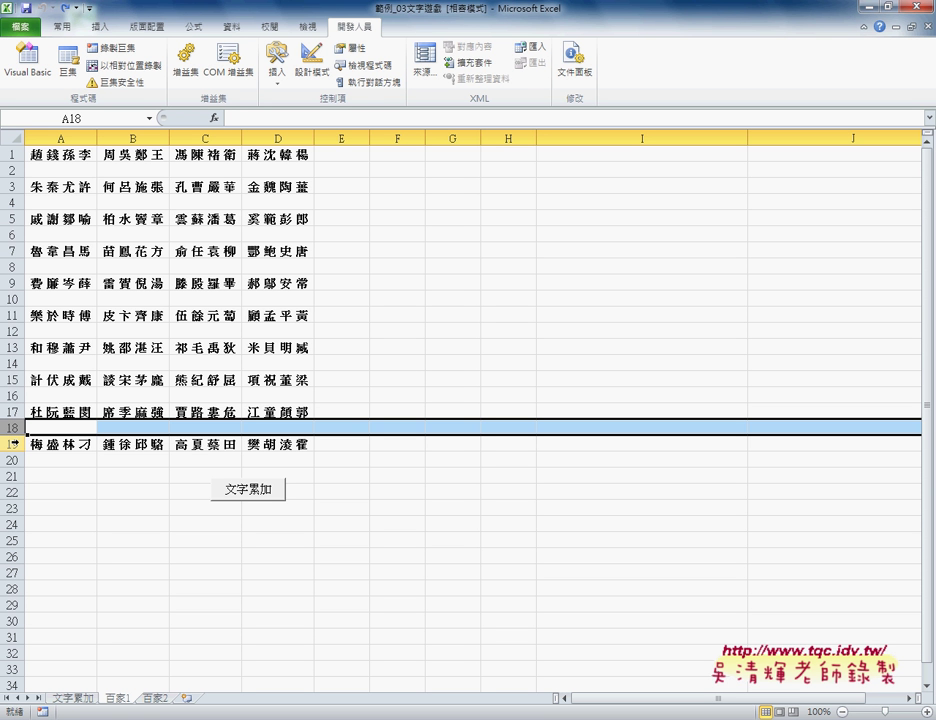
# - Compare the empty cell A18 with the surnames in A19
pyautogui.click(65, 428)
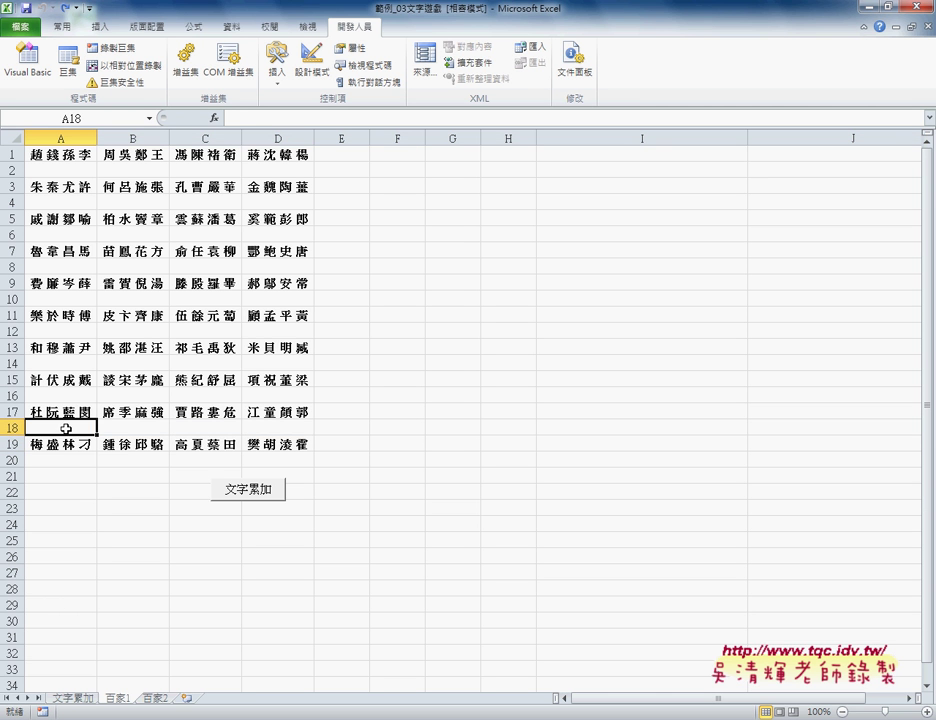
pyautogui.click(64, 446)
pyautogui.click(62, 428)
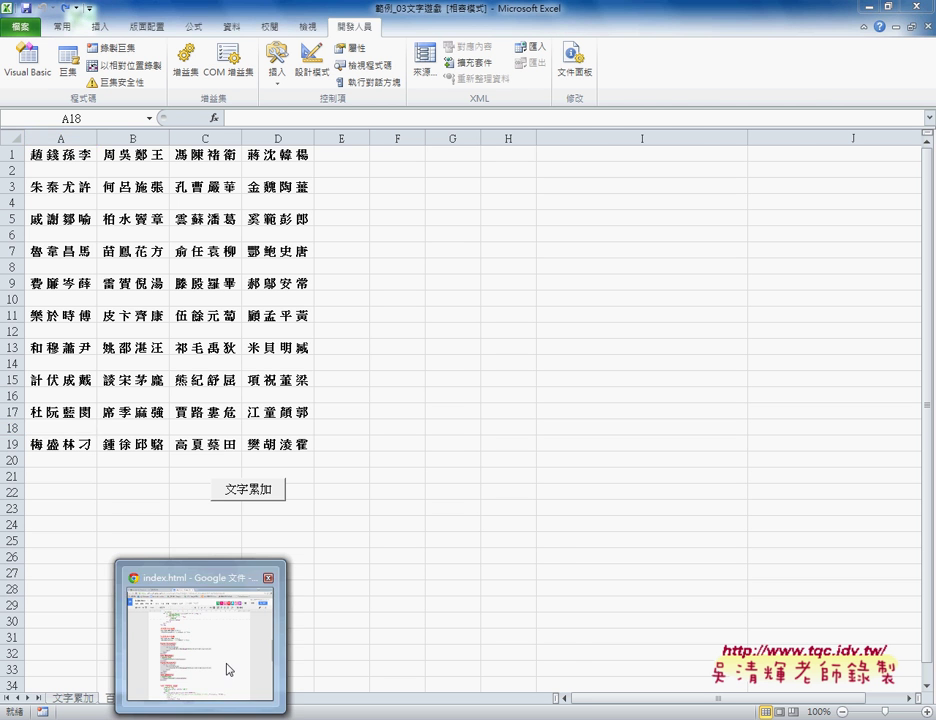
# - Switch to the macro code in Google Docs and scroll up to the procedures
pyautogui.click(226, 668)
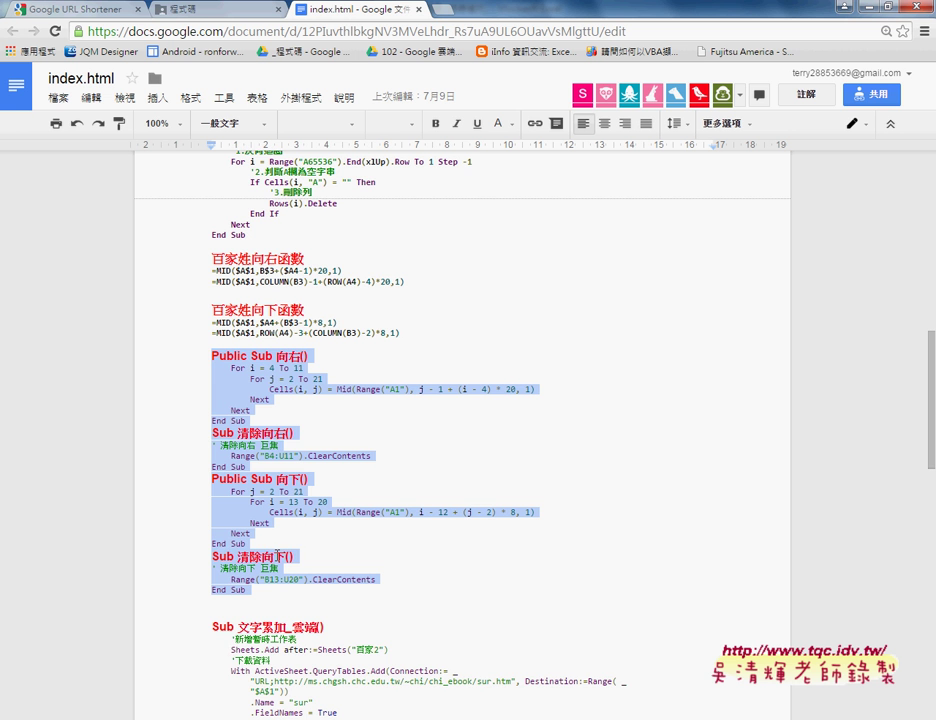
pyautogui.scroll(-2, 294, 541)
pyautogui.scroll(1, 294, 541)
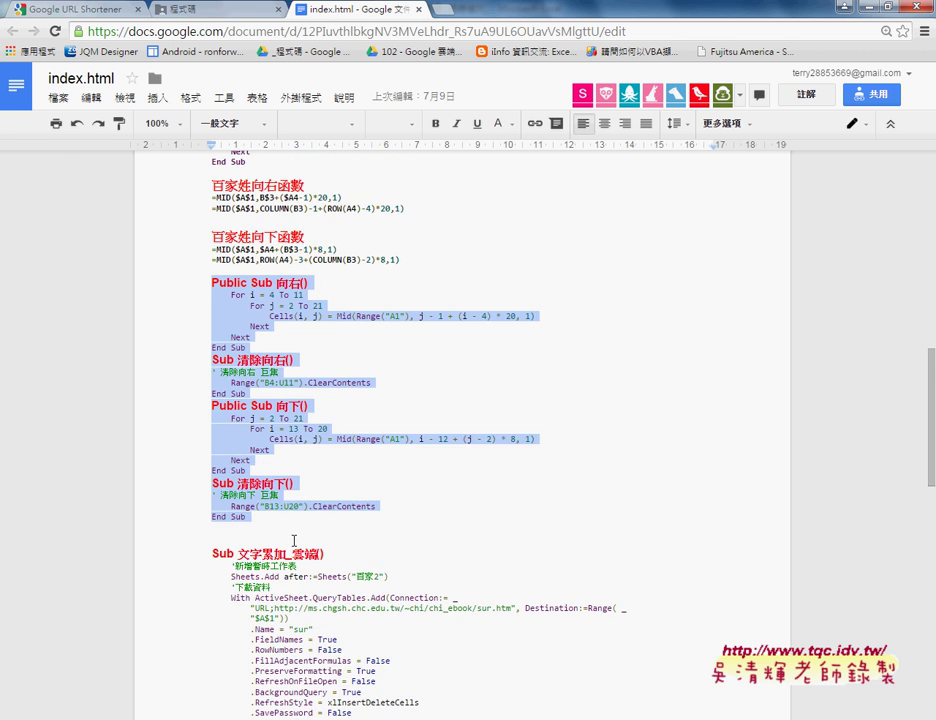
pyautogui.scroll(3, 294, 541)
pyautogui.scroll(1, 294, 541)
pyautogui.scroll(1, 294, 541)
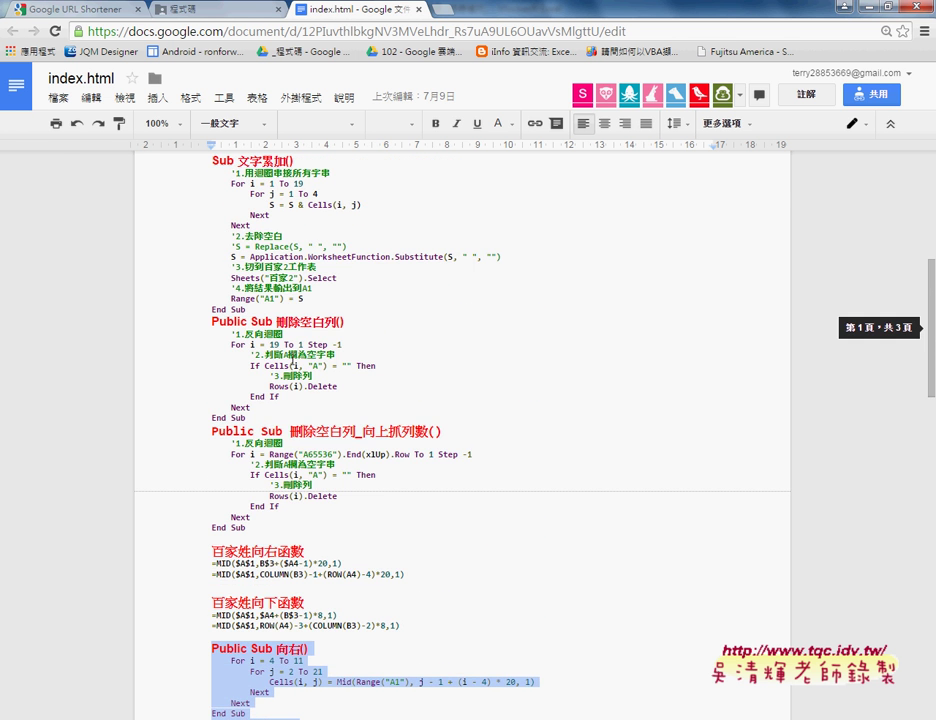
pyautogui.click(281, 322)
pyautogui.scroll(1, 283, 322)
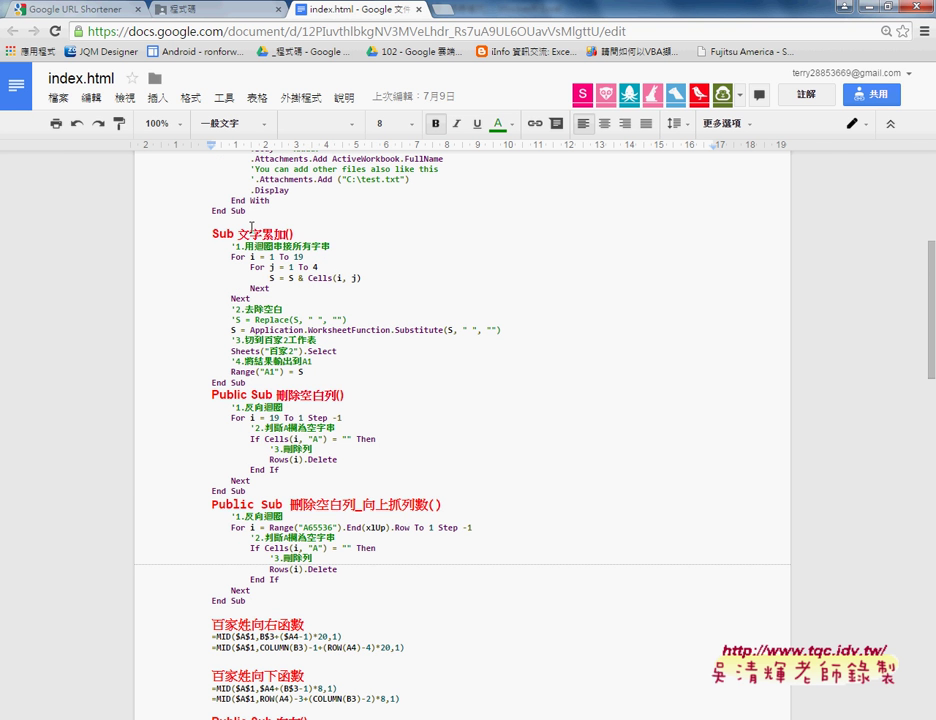
pyautogui.moveTo(234, 234); pyautogui.dragTo(299, 233)
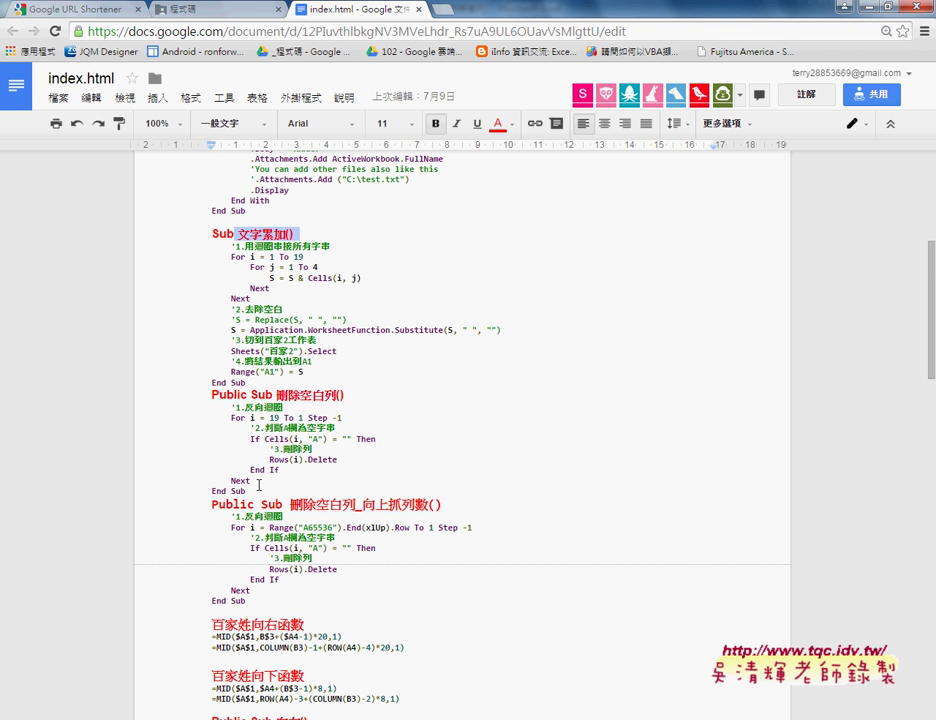
# - Select both 刪除空白列 procedures for copying and minimize the browser
pyautogui.moveTo(248, 491)
pyautogui.mouseDown()
pyautogui.moveTo(209, 449)
pyautogui.moveTo(200, 388)
pyautogui.mouseUp()
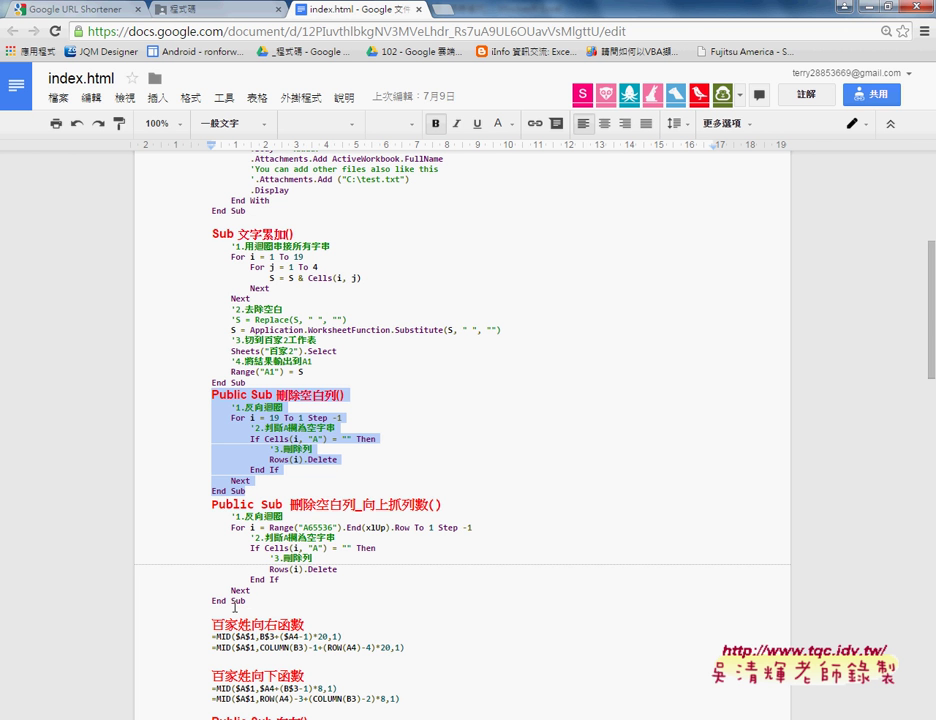
pyautogui.moveTo(211, 505); pyautogui.dragTo(265, 601)
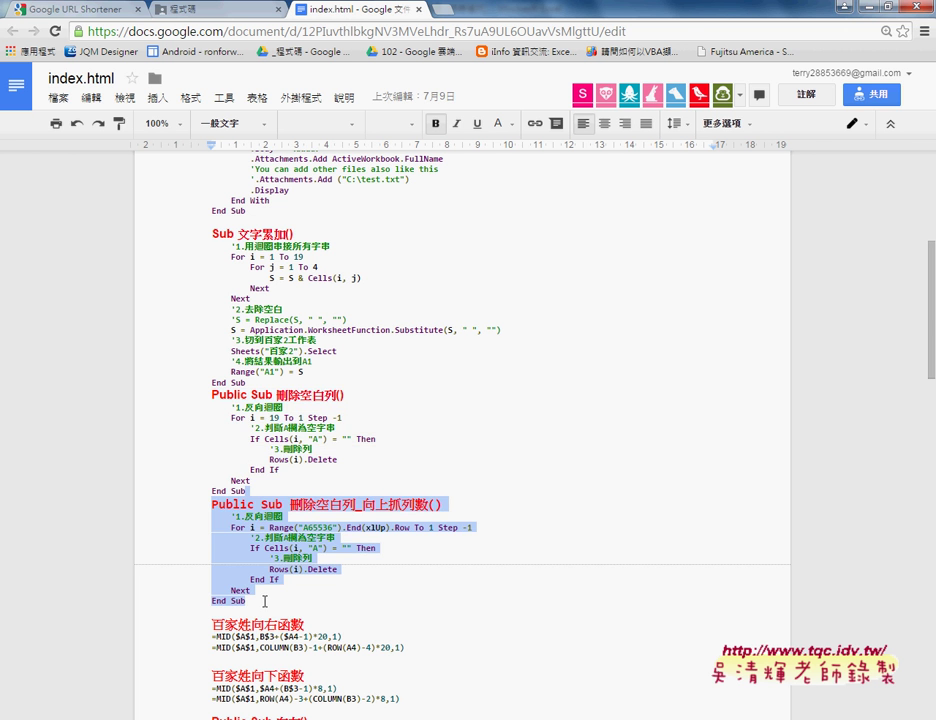
pyautogui.click(211, 395)
pyautogui.keyDown('shift'); pyautogui.click(258, 598); pyautogui.keyUp('shift')
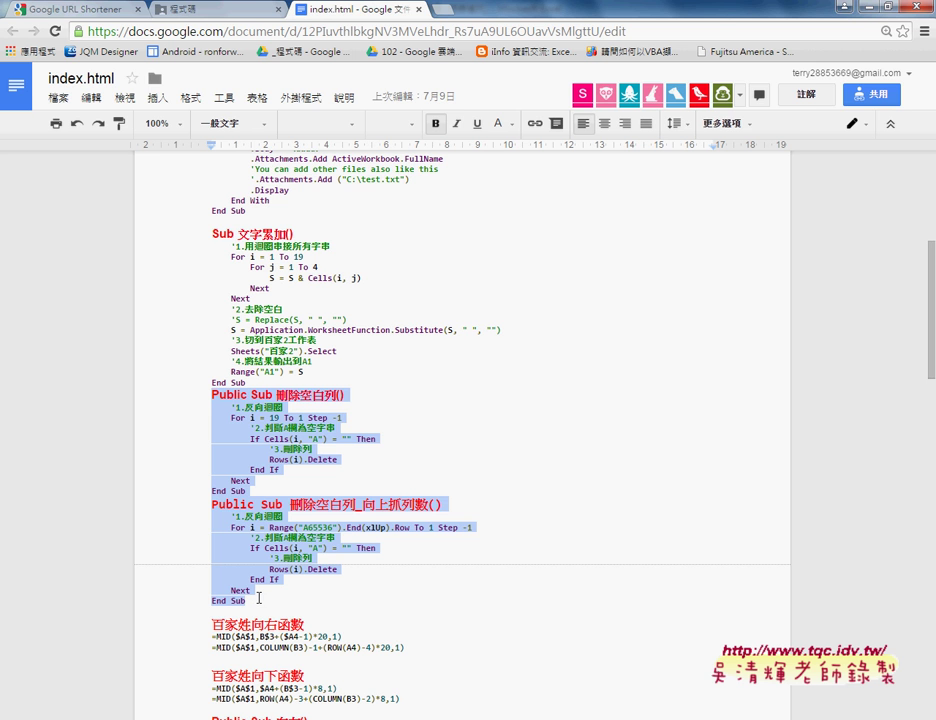
pyautogui.click(856, 10)
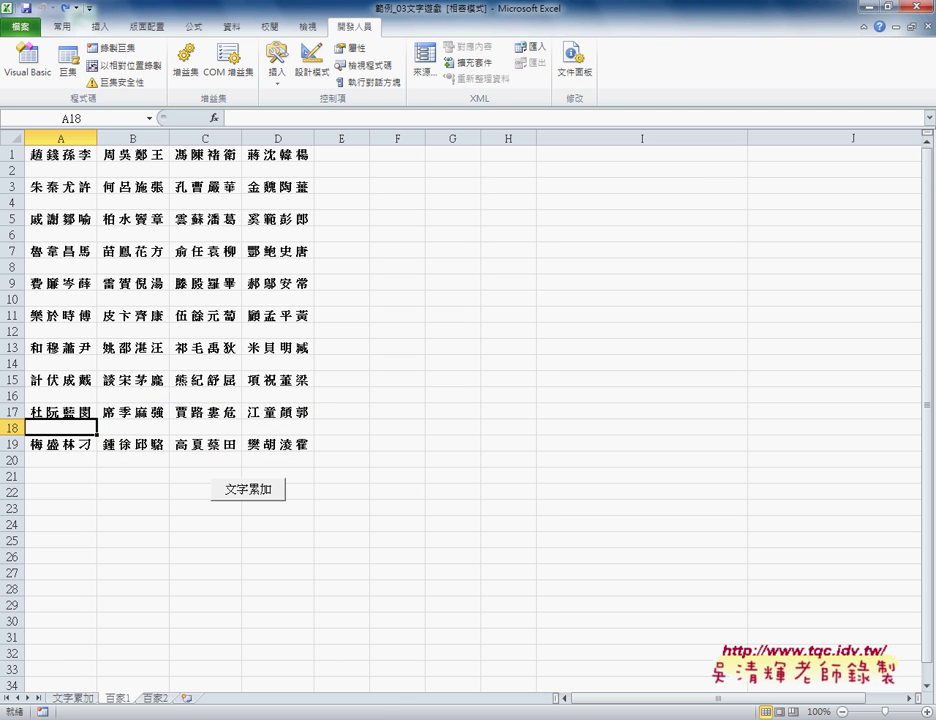
# - Paste the two blank-row procedures into Module1 after the last End Sub
pyautogui.click(424, 609)
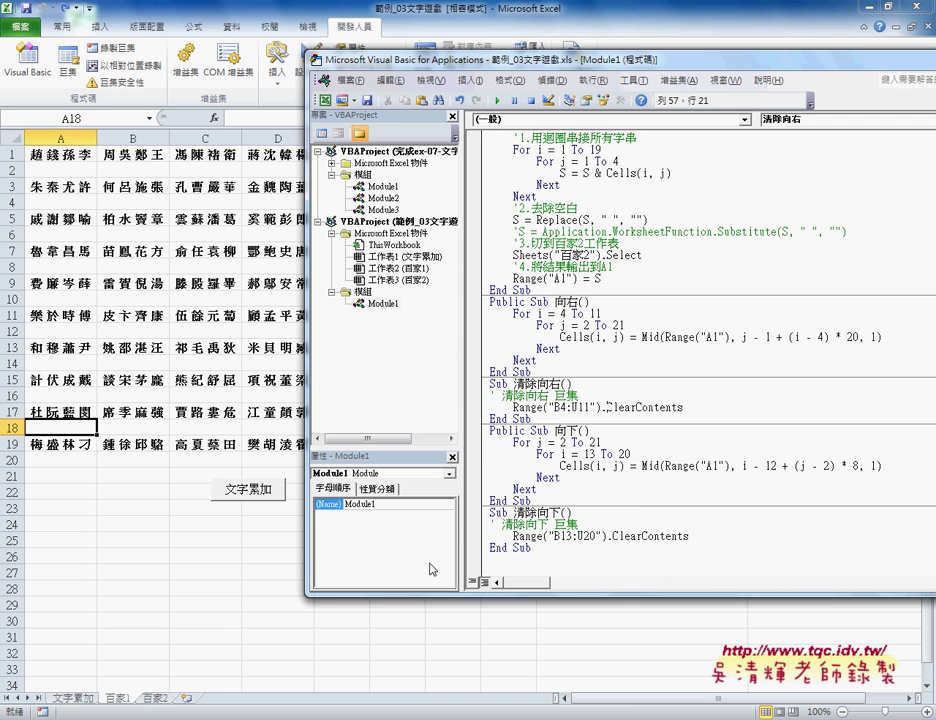
pyautogui.click(494, 562)
pyautogui.write('Public Sub 刪除空白列()     \'1.反向迴圈     For i = 19 To 1 Step -1         \'2.判斷A欄為空字串         If Cells(i, "A") = "" Then             \'3.刪除列             Rows(i).Delete         End If     Next End Sub Public Sub 刪除空白列_向上抓列數()     \'1.反向迴圈     For i = Range("A65536").End(xlUp).Row To 1 Step -1         \'2.判斷A欄為空字串         If Cells(i, "A") = "" Then             \'3.刪除列             Rows(i).Delete         End If     Next End Sub')
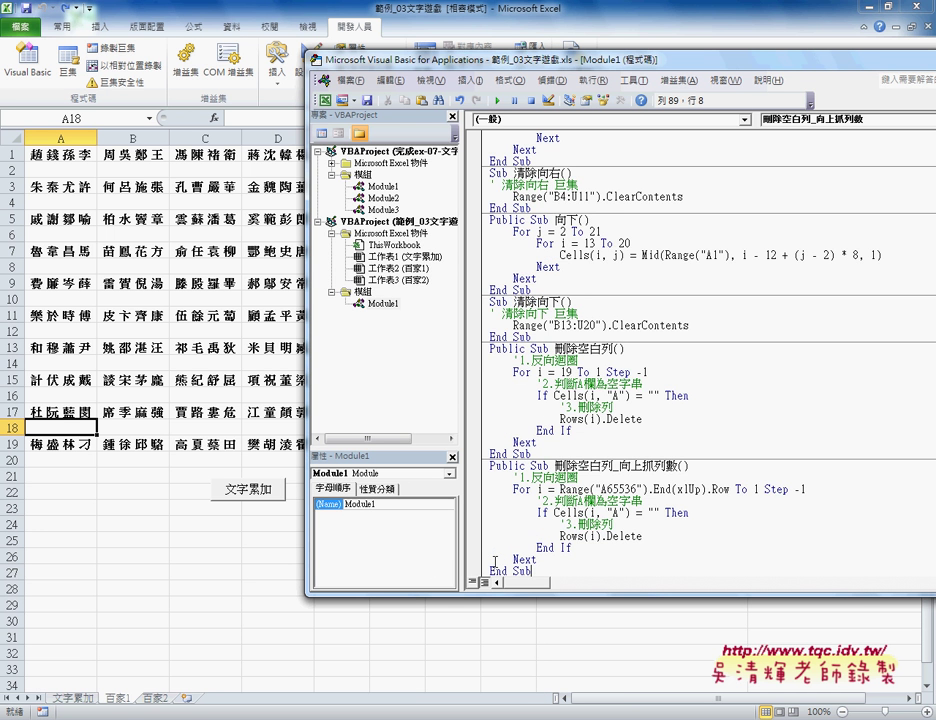
# - Widen the code pane and duplicate the 百家1 sheet as 百家1 (2)
pyautogui.click(578, 383)
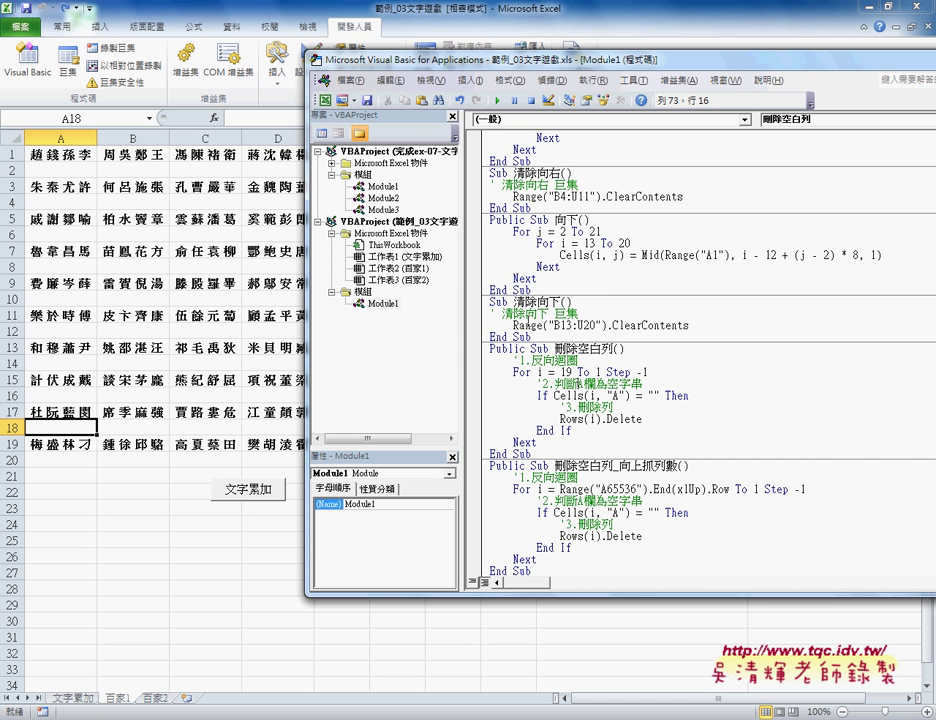
pyautogui.moveTo(462, 332); pyautogui.dragTo(402, 332)
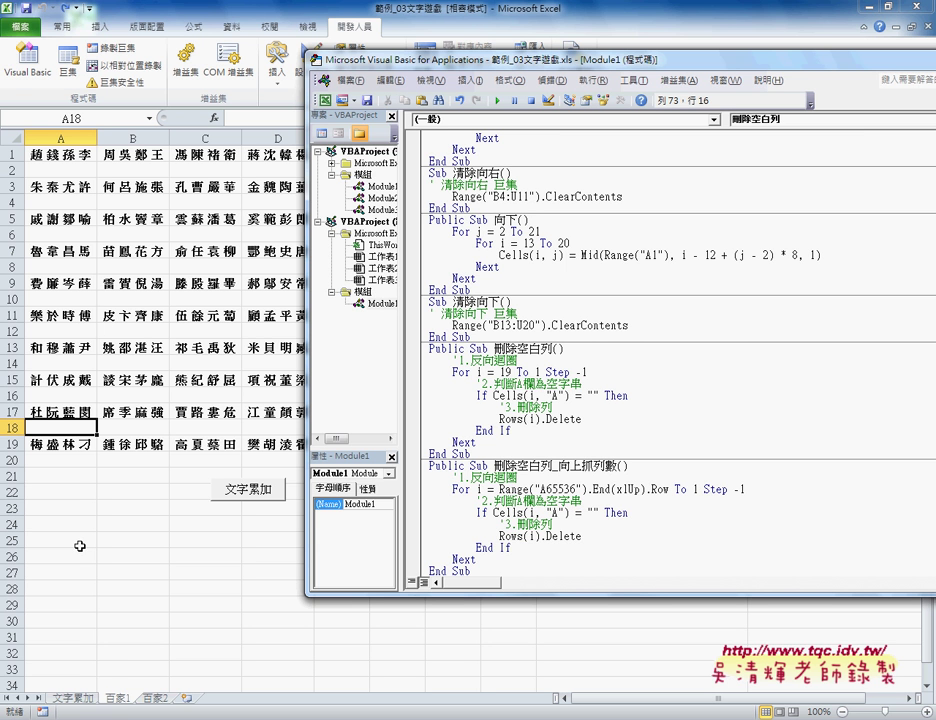
pyautogui.moveTo(120, 701); pyautogui.dragTo(158, 708)
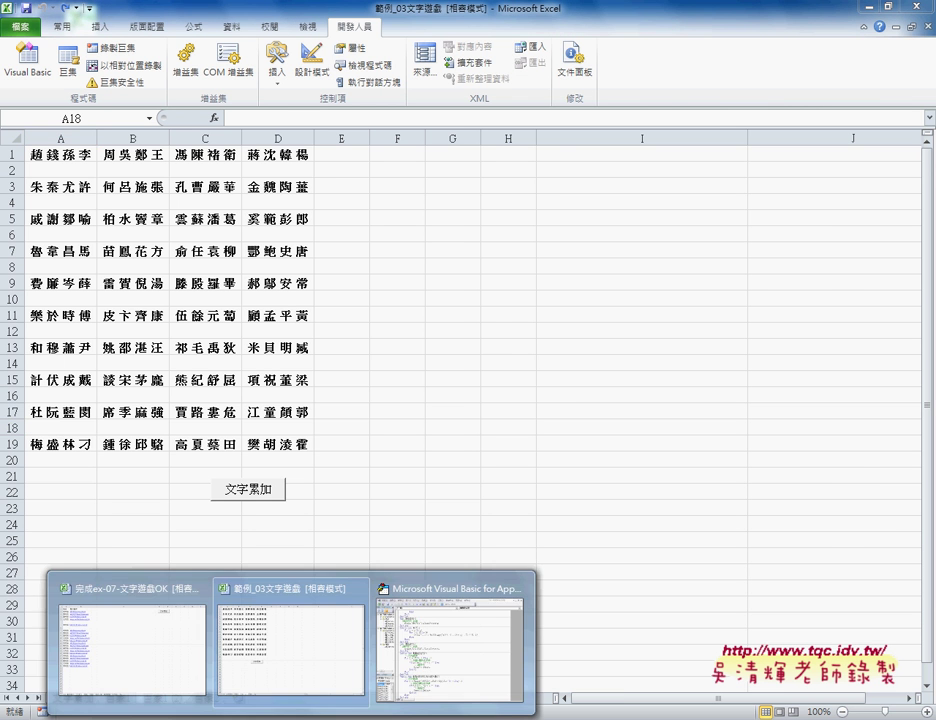
# - Highlight the 19 To 1 Step -1 loop, blank-cell check and Rows(i).Delete, then start stepping 刪除空白列 with F8
pyautogui.click(427, 650)
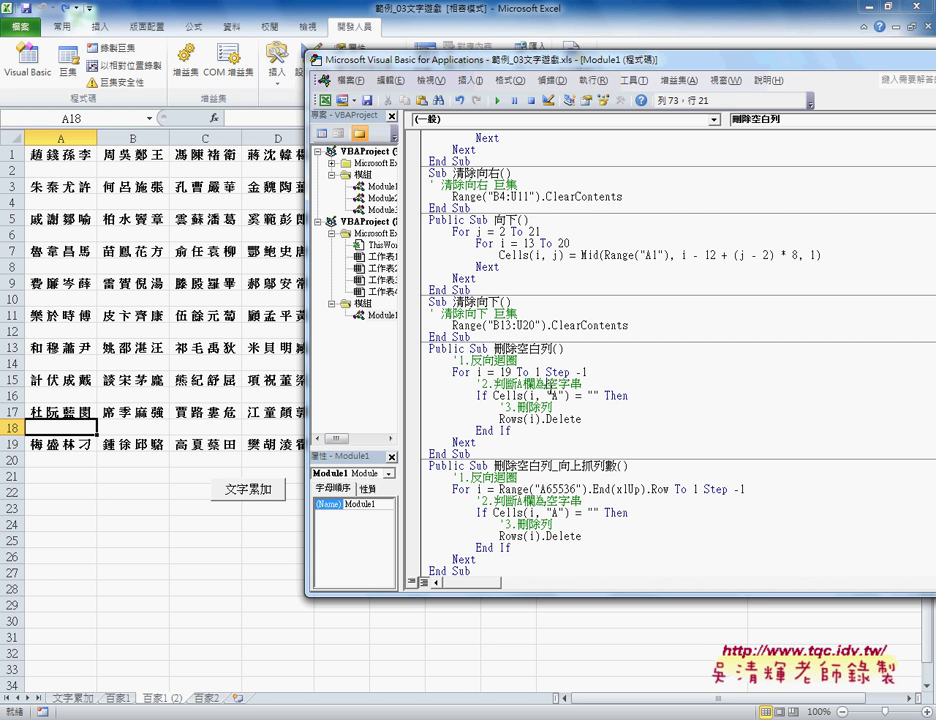
pyautogui.press('Right')
pyautogui.press('Right')
pyautogui.press('Right')
pyautogui.moveTo(499, 372); pyautogui.dragTo(587, 372)
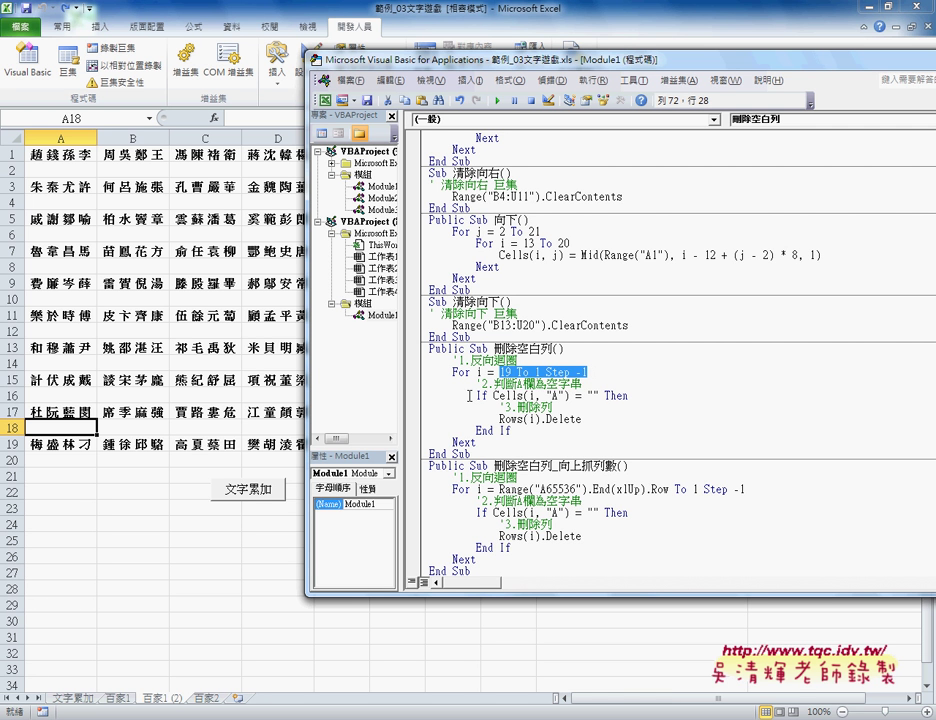
pyautogui.moveTo(604, 396); pyautogui.dragTo(492, 396)
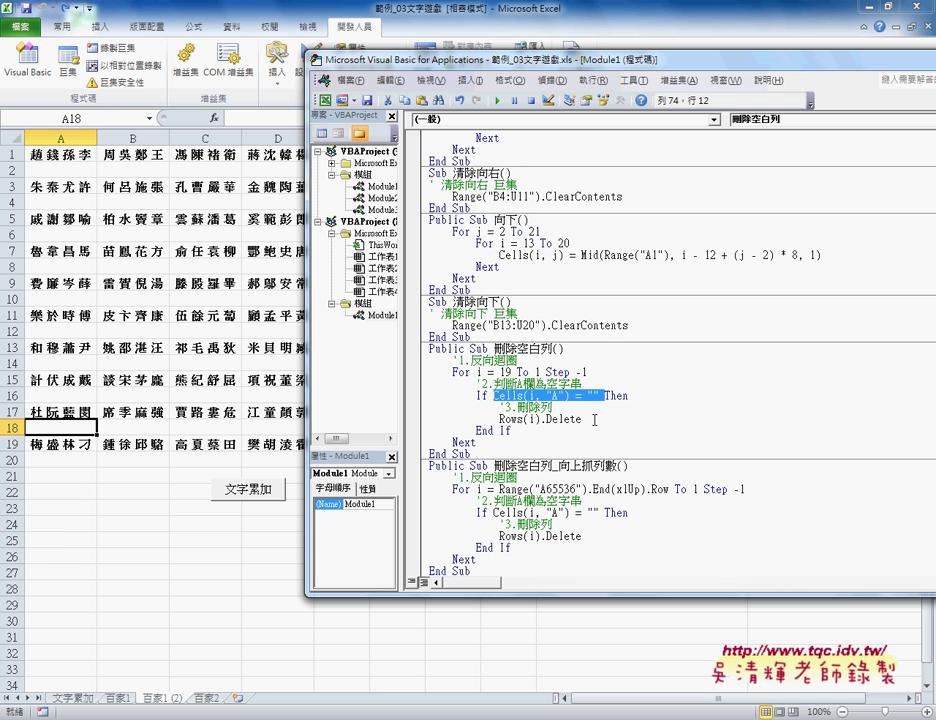
pyautogui.moveTo(581, 419); pyautogui.dragTo(499, 419)
pyautogui.press('Down')
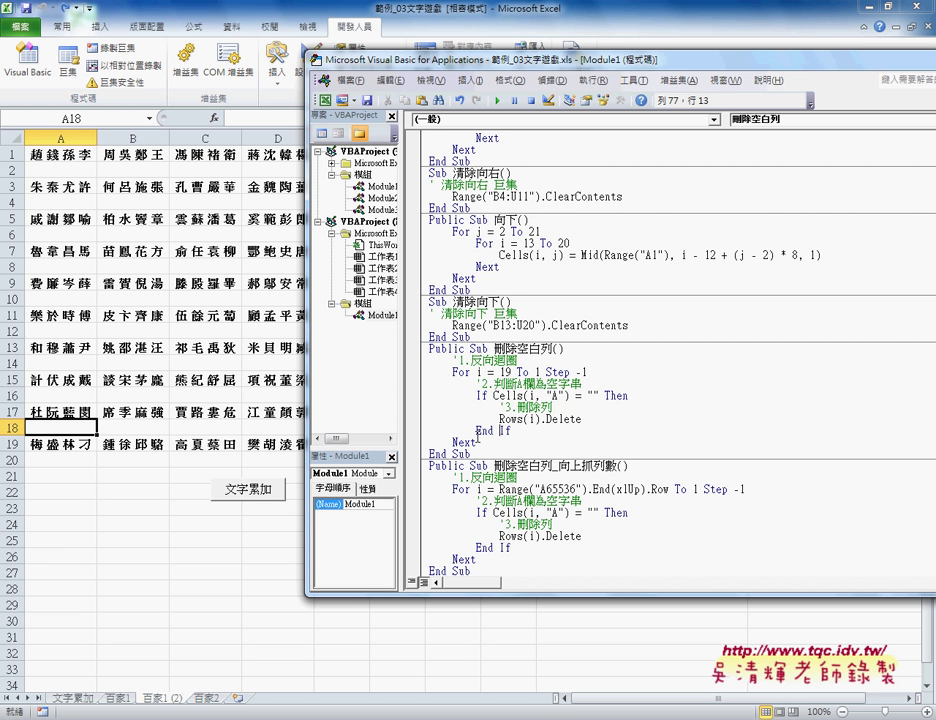
pyautogui.click(513, 395)
pyautogui.press('F8')
pyautogui.press('F8')
pyautogui.press('F8')
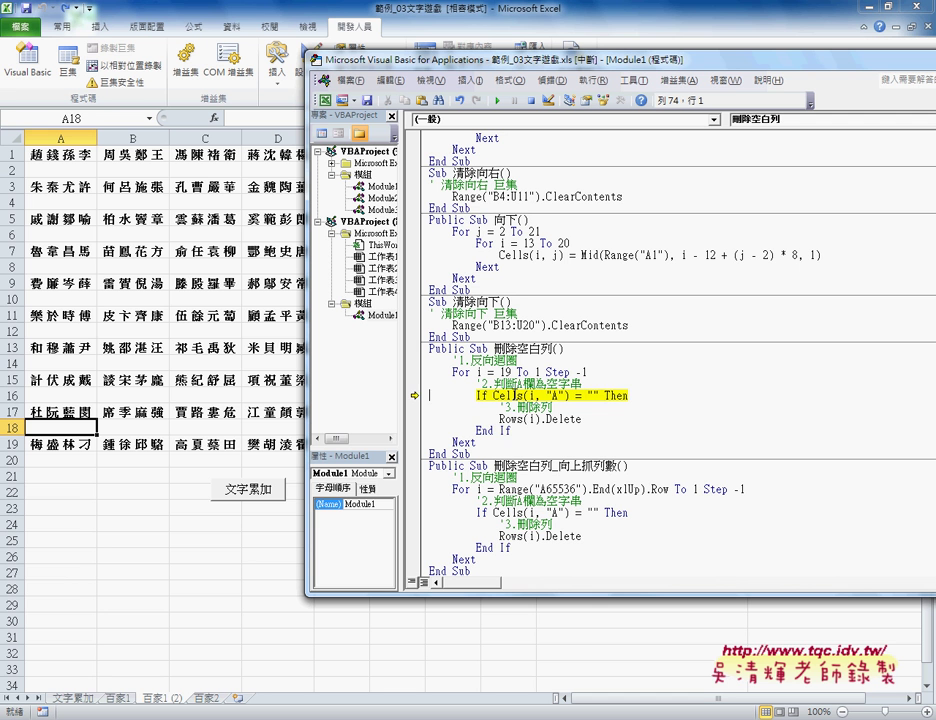
# - Step past non-blank row 19 with F8 until Rows(i).Delete removes blank row 18
pyautogui.press('F8')
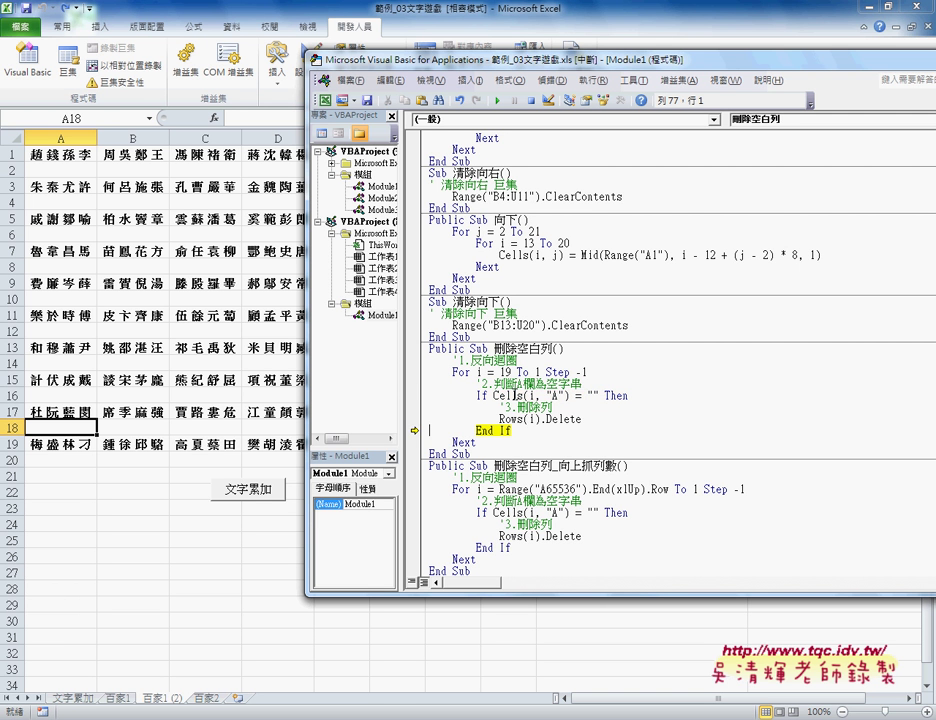
pyautogui.press('F8')
pyautogui.press('F8')
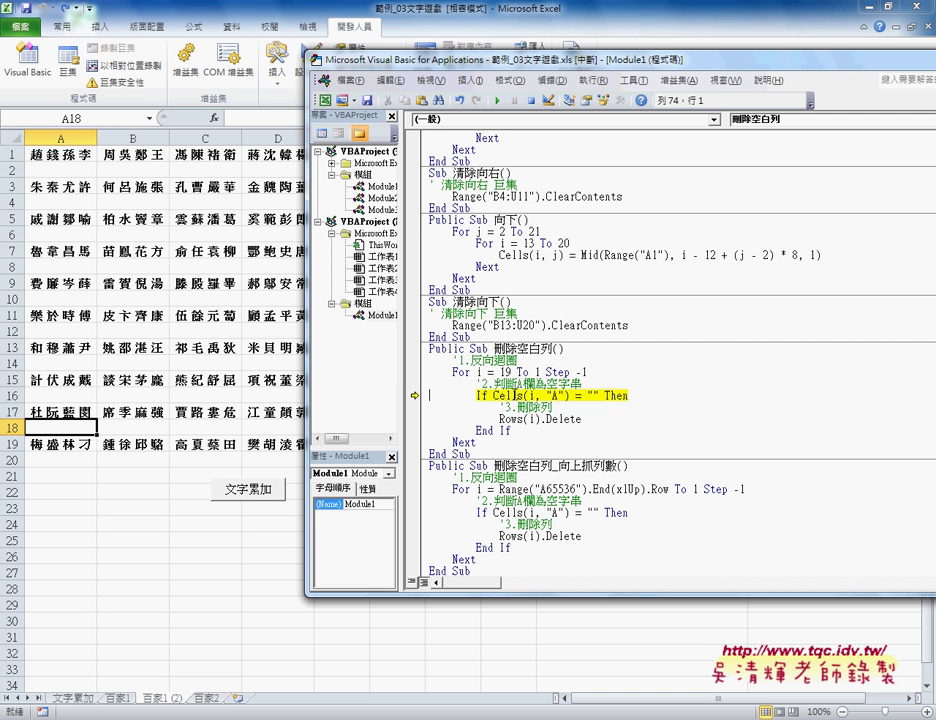
pyautogui.press('F8')
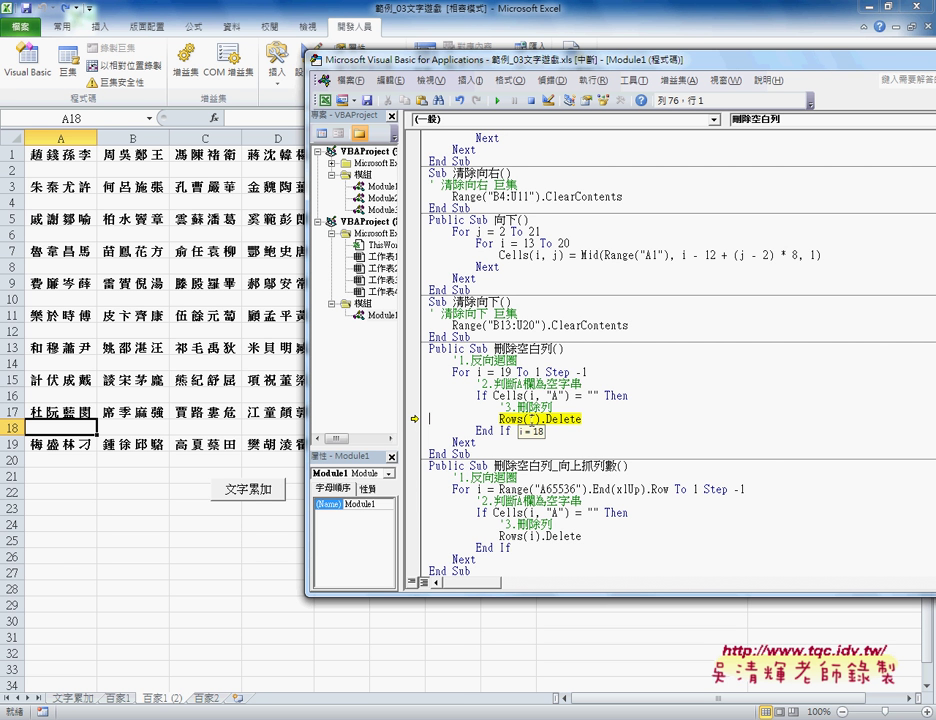
pyautogui.moveTo(530, 419)
pyautogui.press('F8')
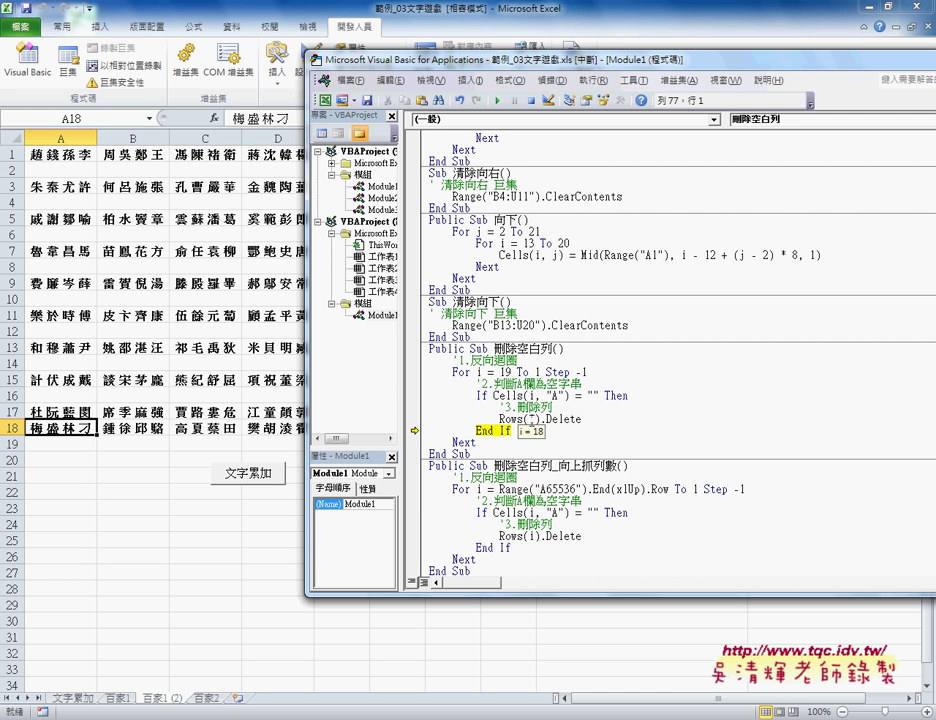